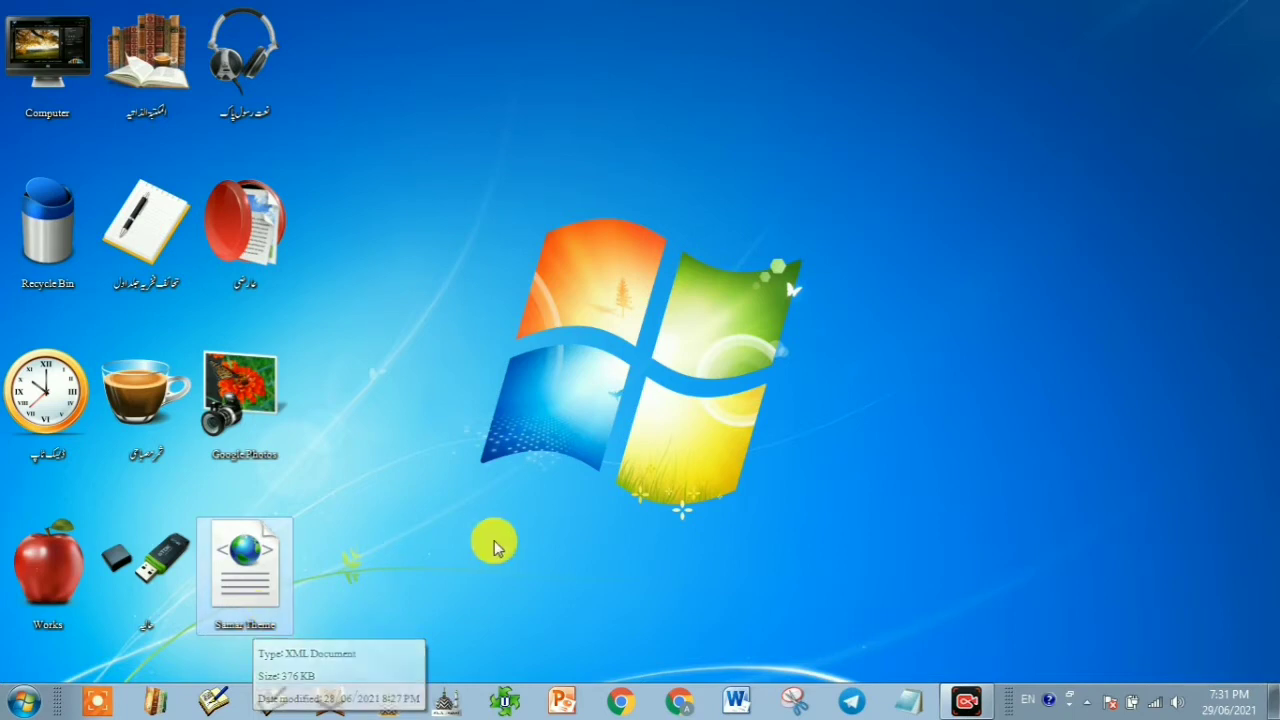
Switch to Chrome, search Google for blogger, and open the Blogger dashboard from the results
{"action": "left_click", "coordinate": [680, 703]}
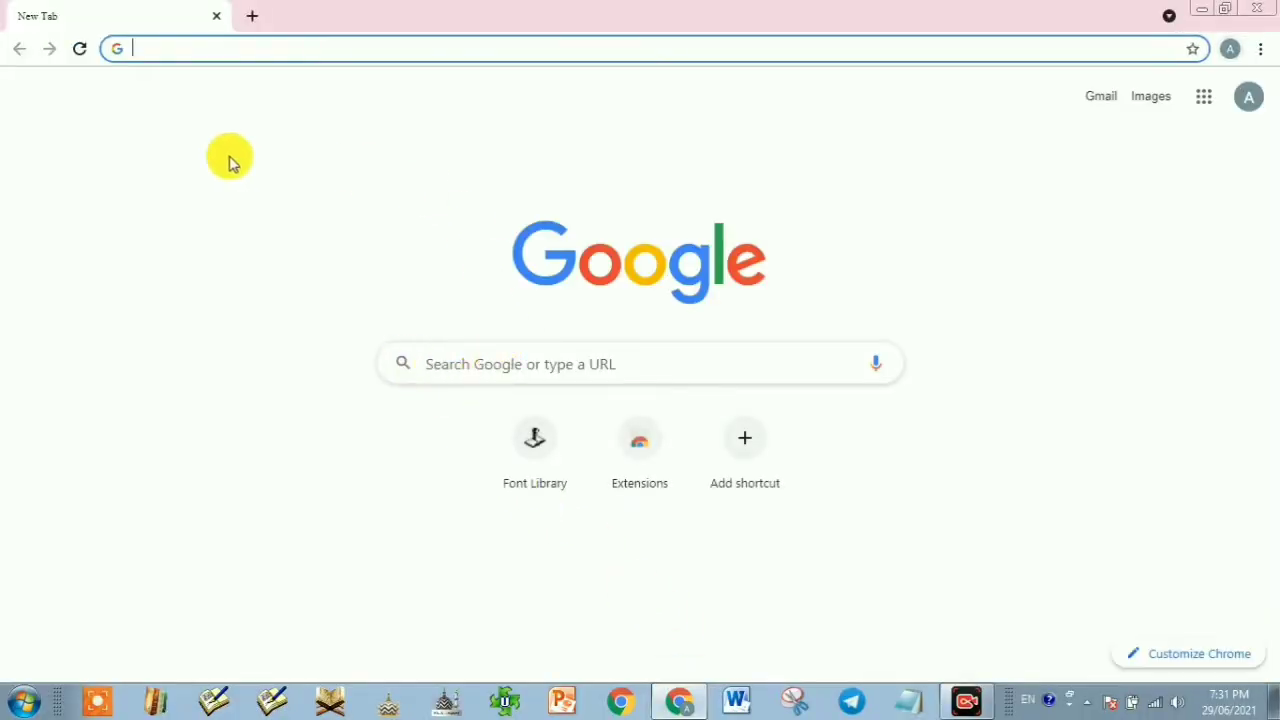
{"action": "left_click", "coordinate": [465, 367]}
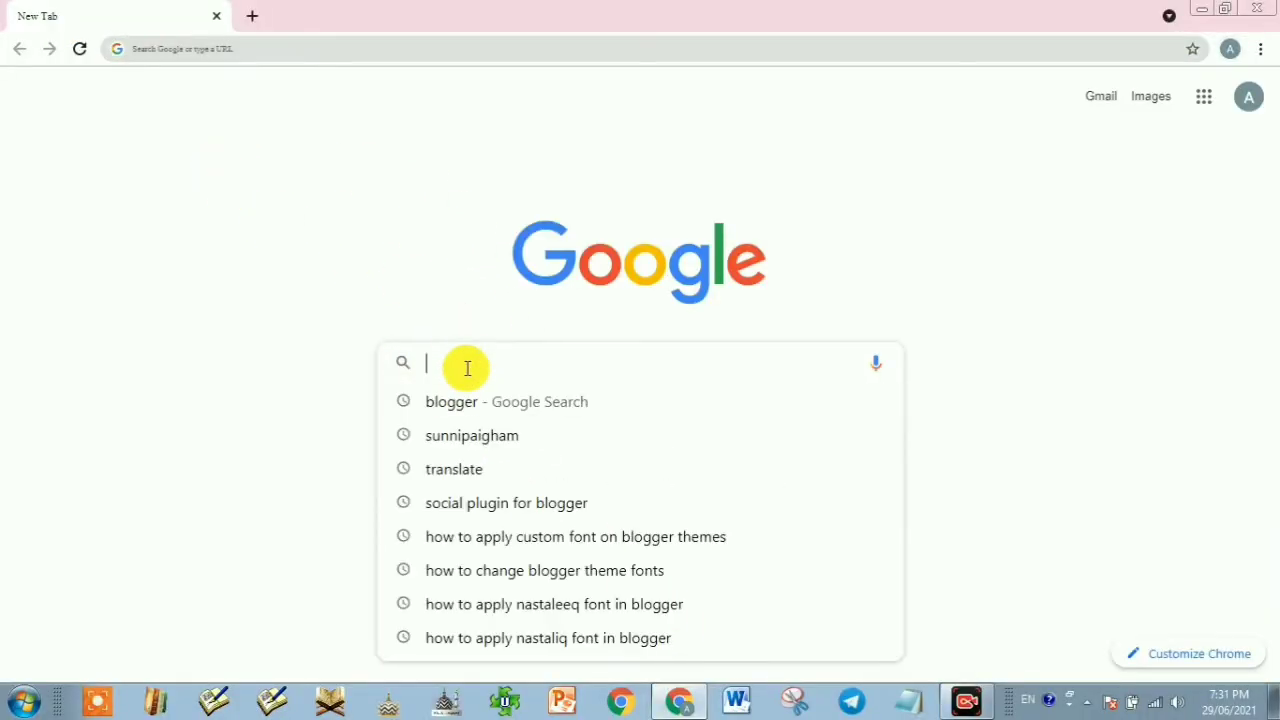
{"action": "left_click", "coordinate": [466, 407]}
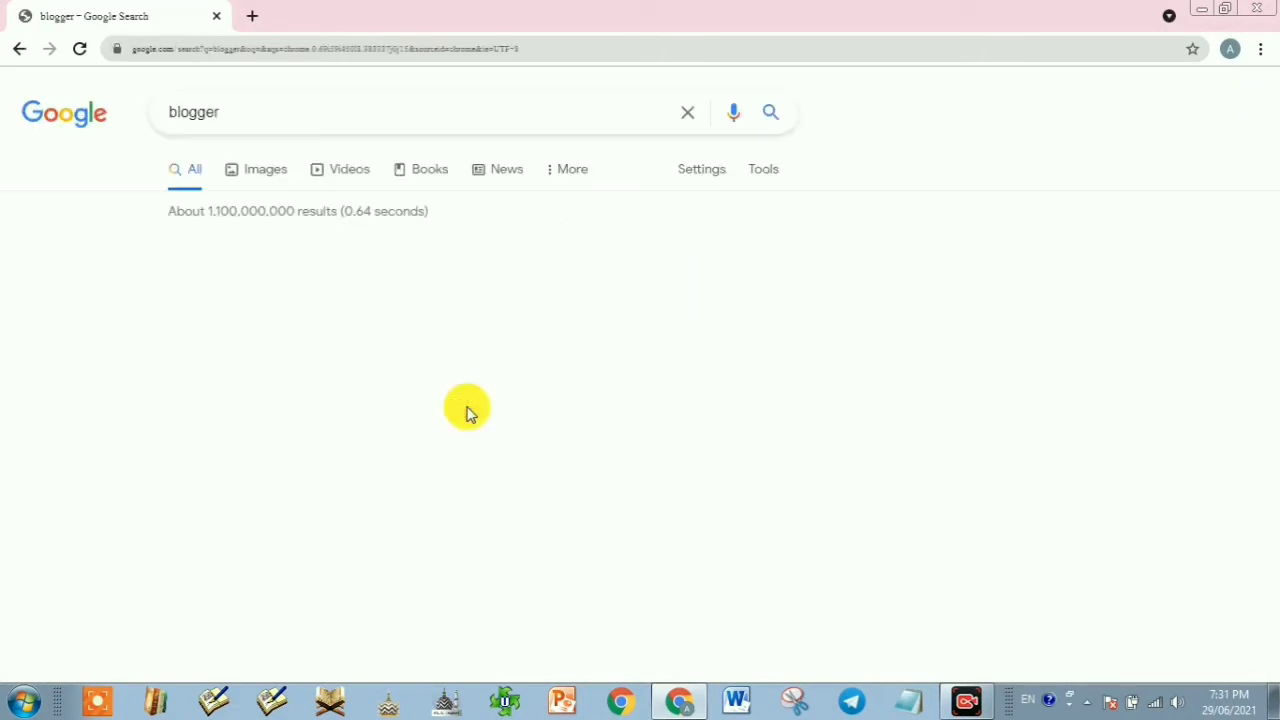
{"action": "left_click", "coordinate": [245, 257]}
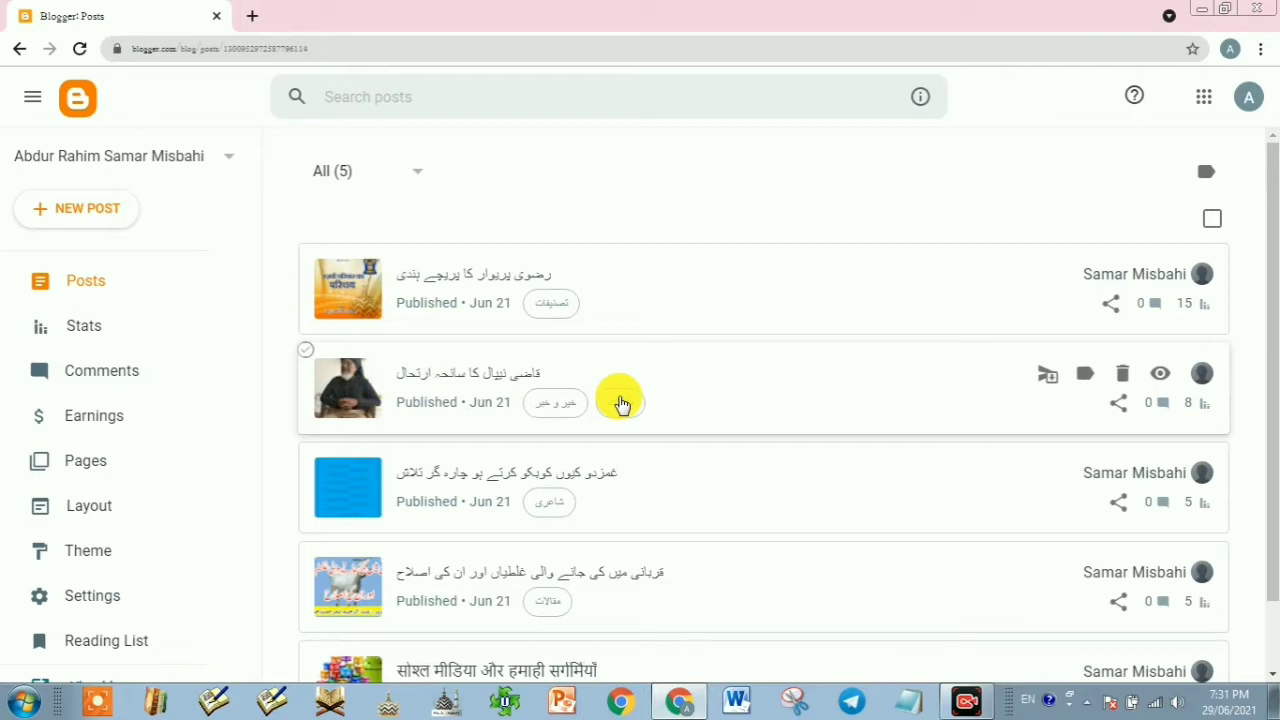
Start a new blog in Blogger and title it جامعہ اسلامیہ
{"action": "left_click", "coordinate": [178, 157]}
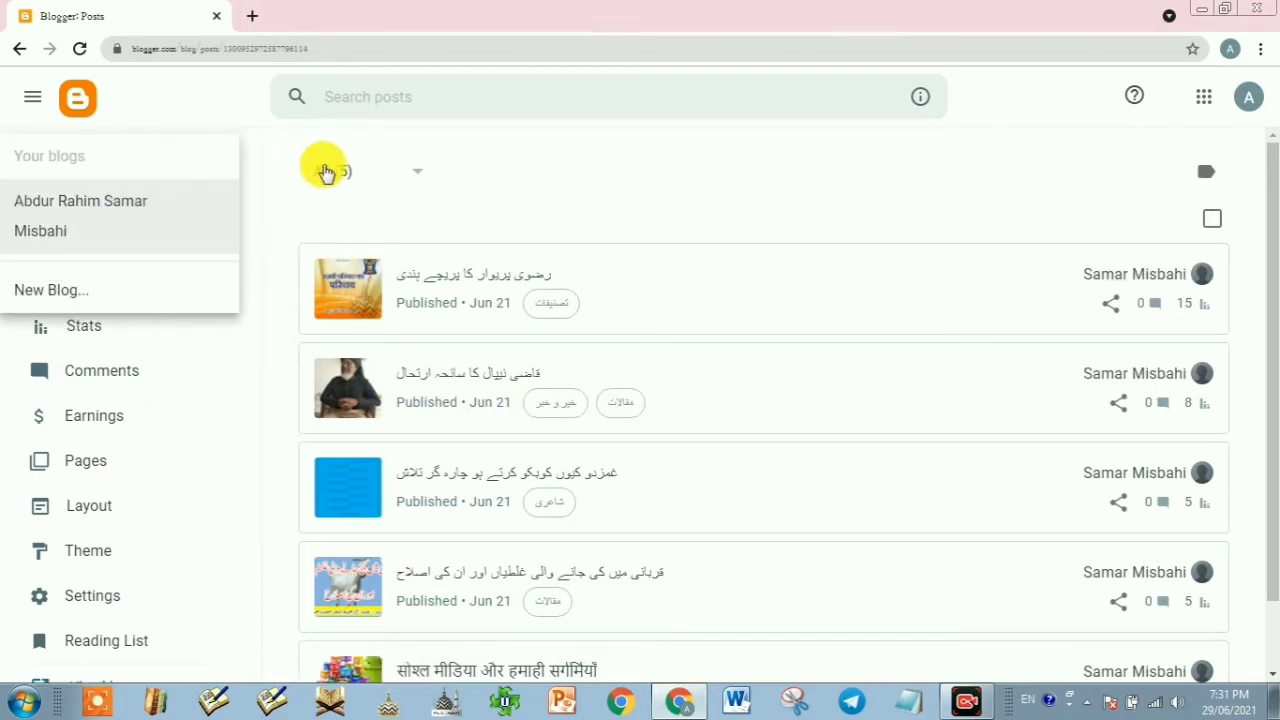
{"action": "left_click", "coordinate": [560, 145]}
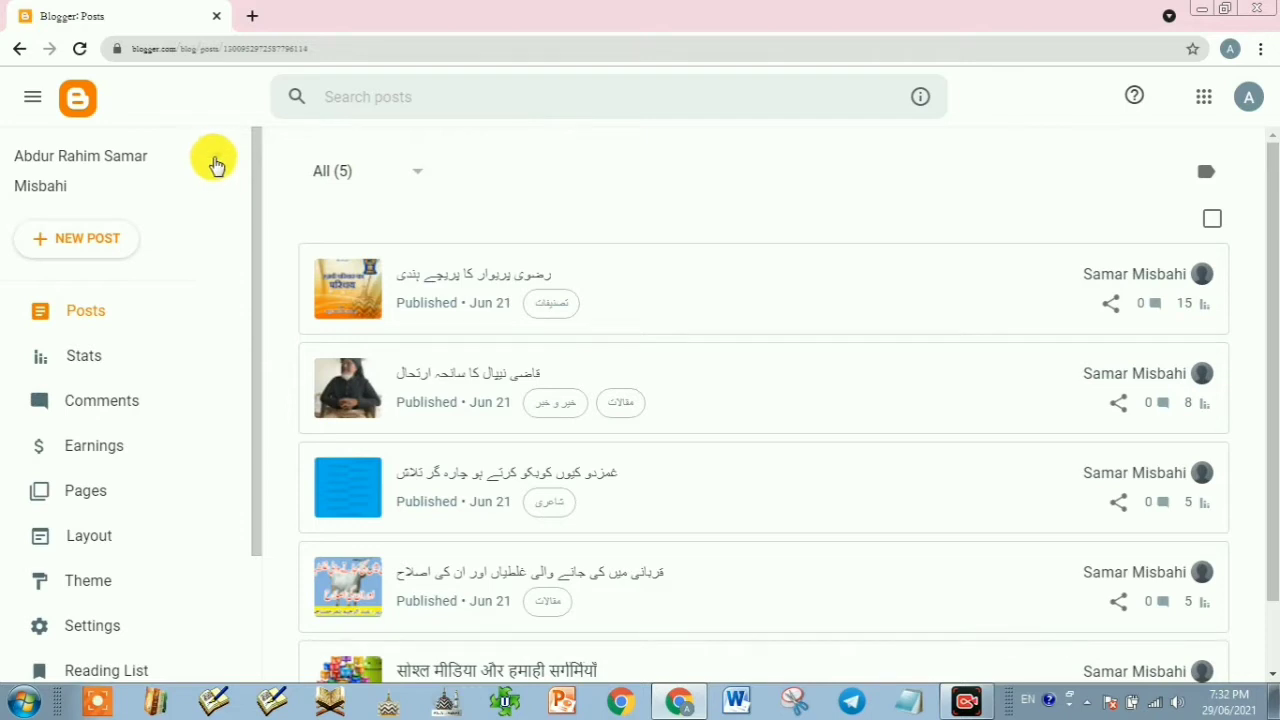
{"action": "left_click", "coordinate": [216, 164]}
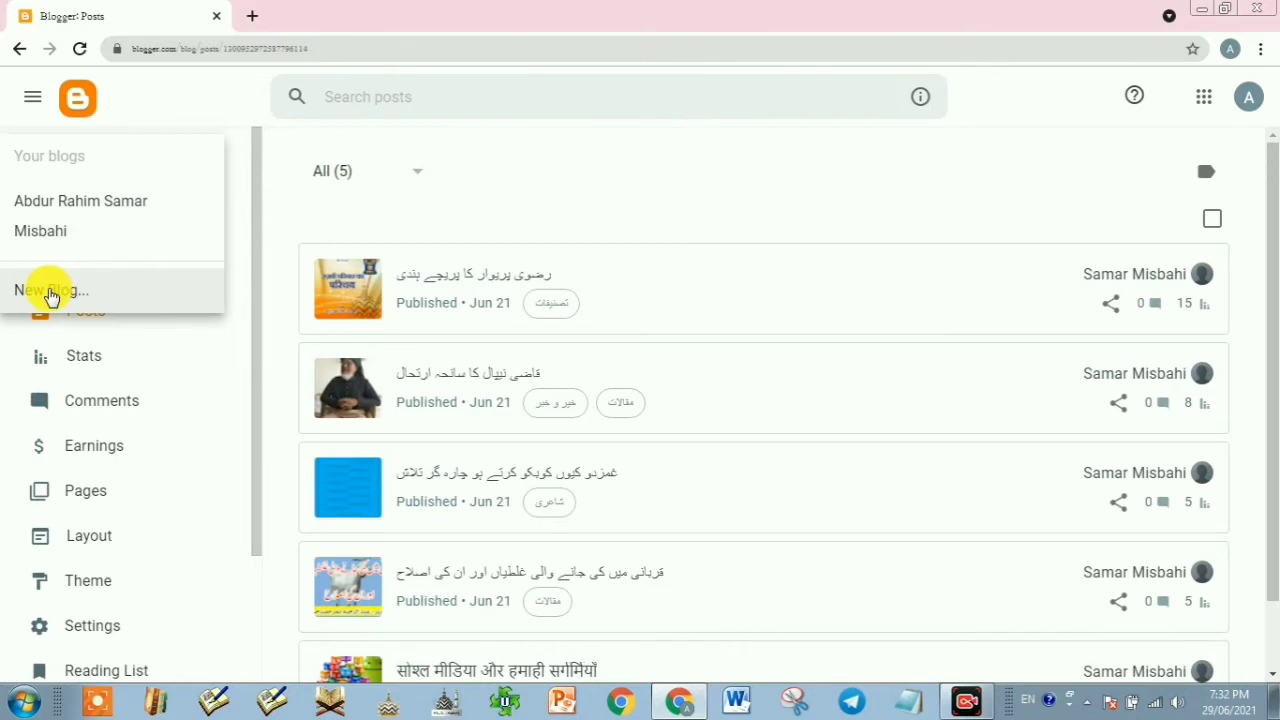
{"action": "left_click", "coordinate": [46, 290]}
{"action": "left_click", "coordinate": [498, 343]}
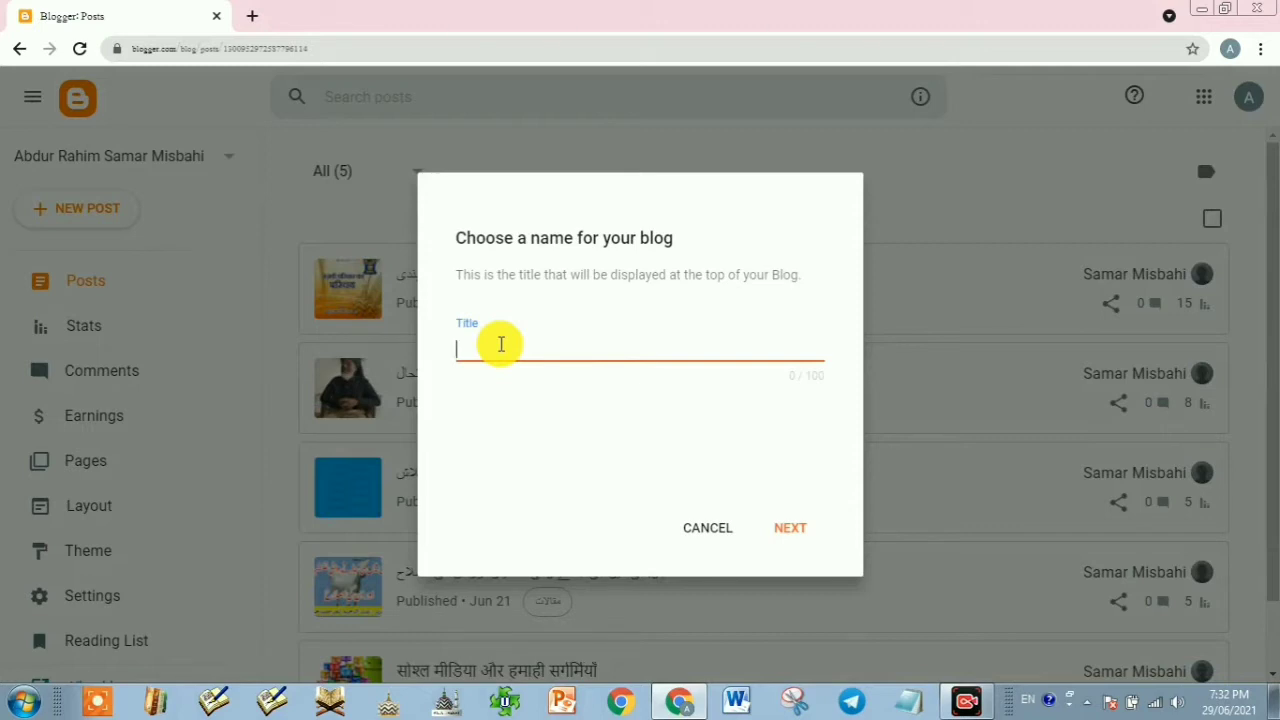
{"action": "key", "text": "alt+shift"}
{"action": "type", "text": "جامعہ اش"}
{"action": "type", "text": "لامیہ"}
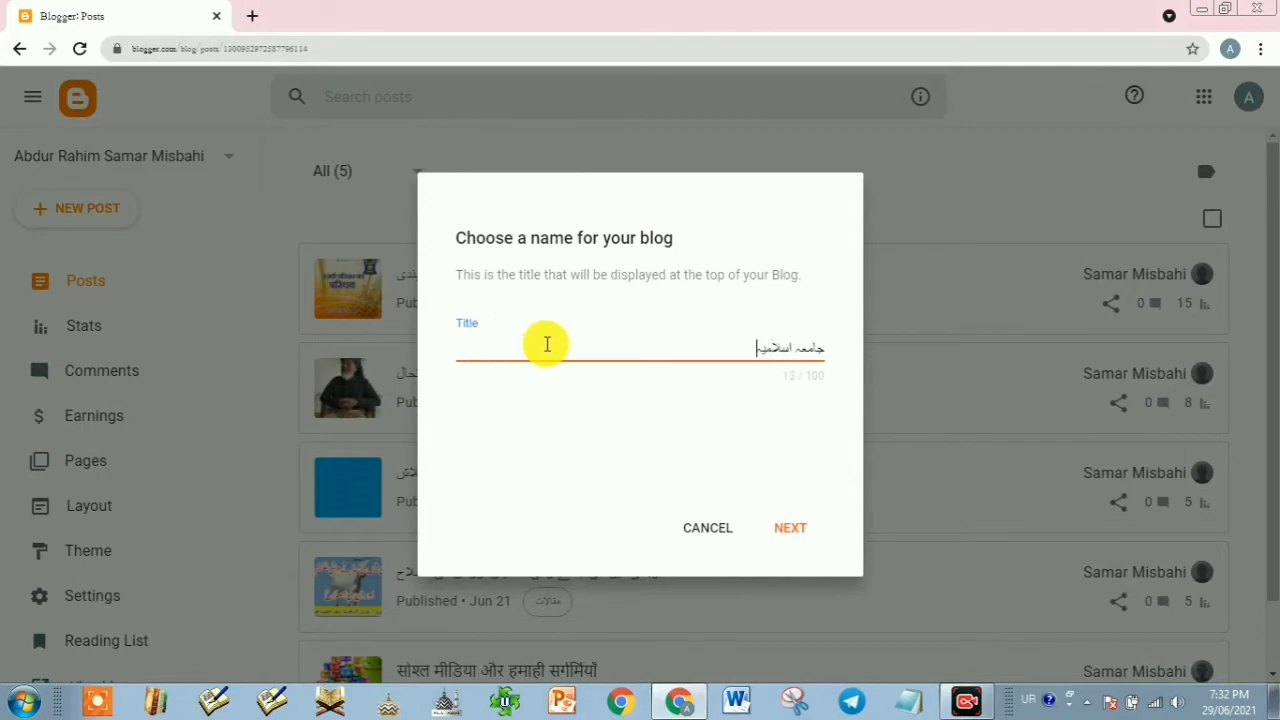
{"action": "left_click", "coordinate": [790, 530]}
Set the new blog's address to jamiaislamia92.blogspot.com using the English keyboard layout, and save the blog
{"action": "left_click", "coordinate": [506, 352]}
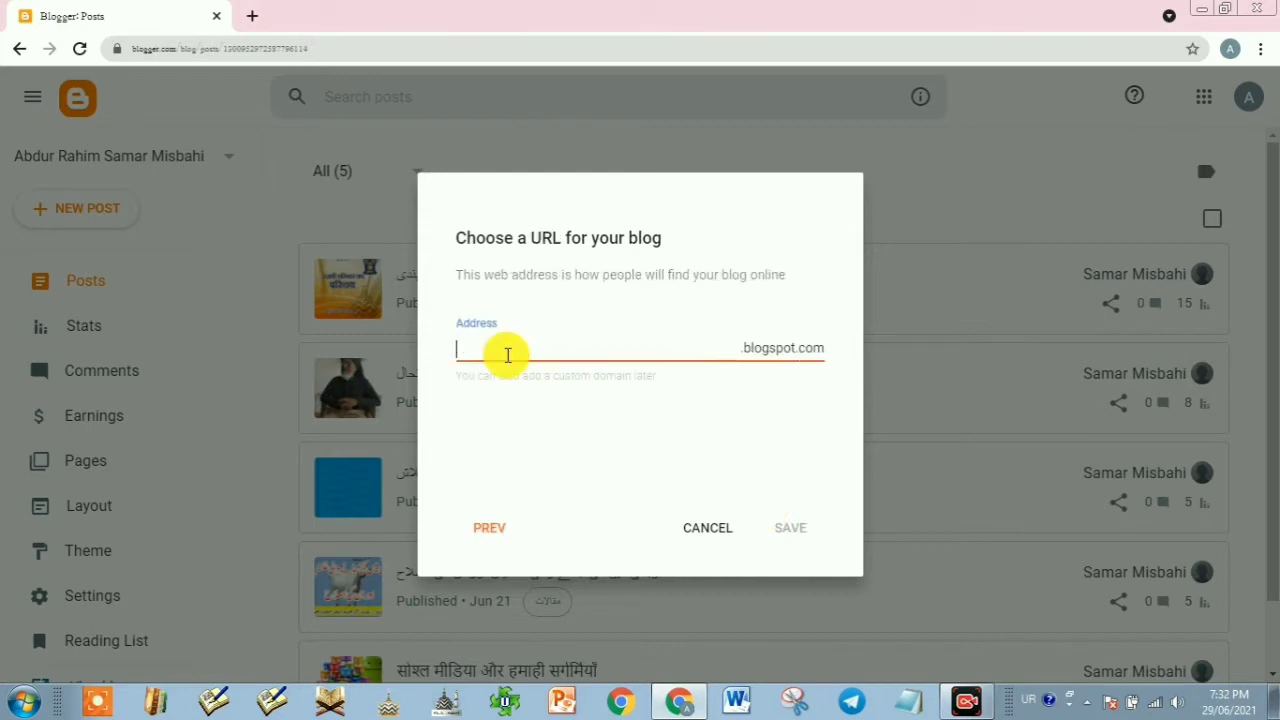
{"action": "left_click", "coordinate": [1028, 700]}
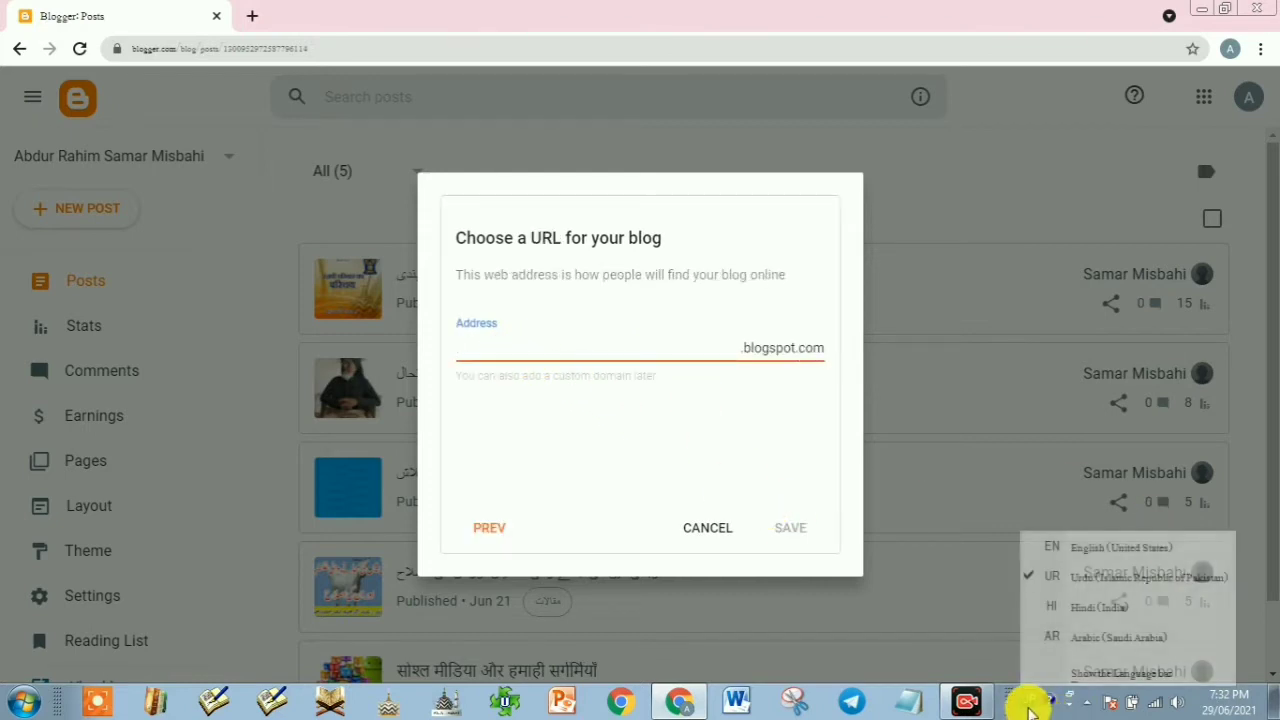
{"action": "left_click", "coordinate": [1068, 552]}
{"action": "type", "text": "ja"}
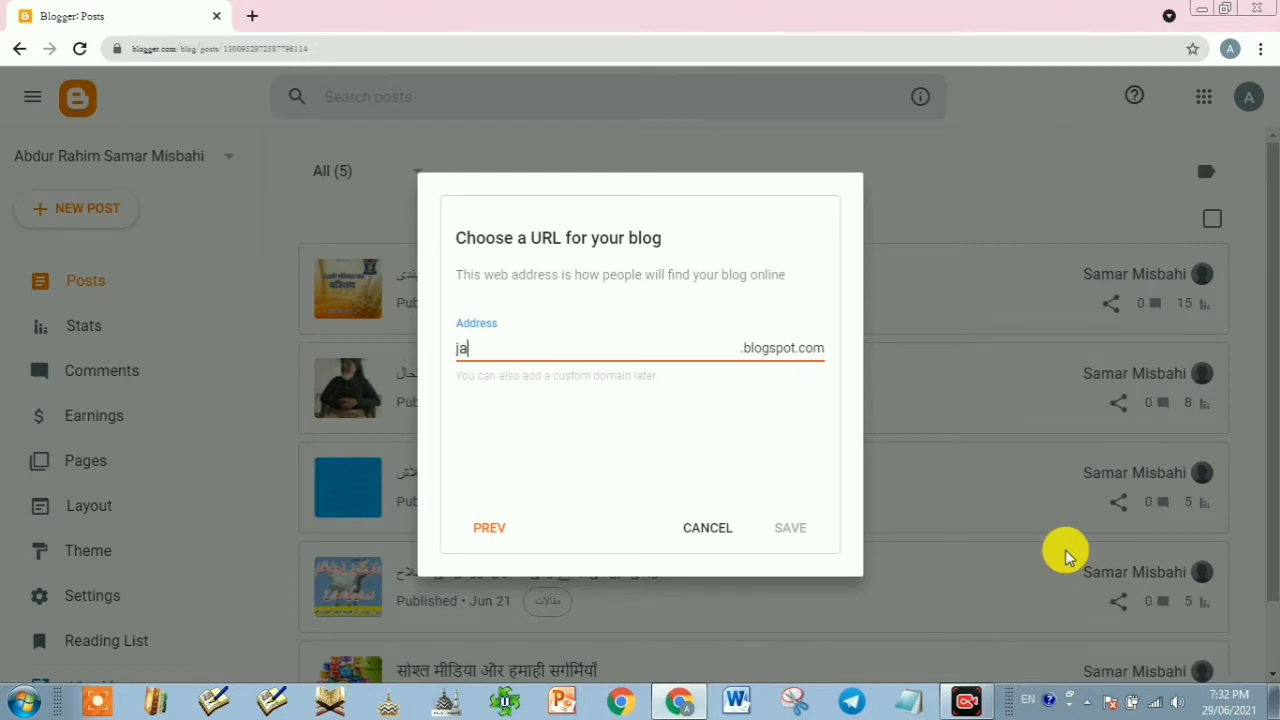
{"action": "type", "text": "miaislamia"}
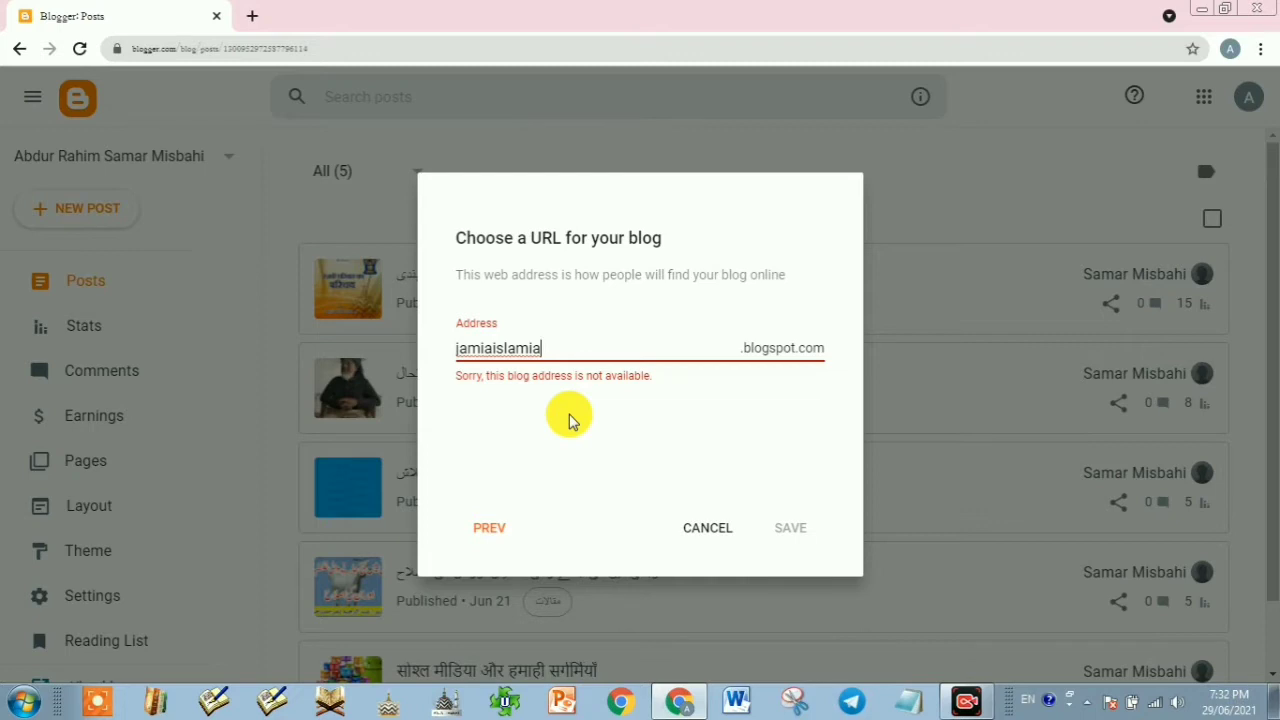
{"action": "type", "text": "92"}
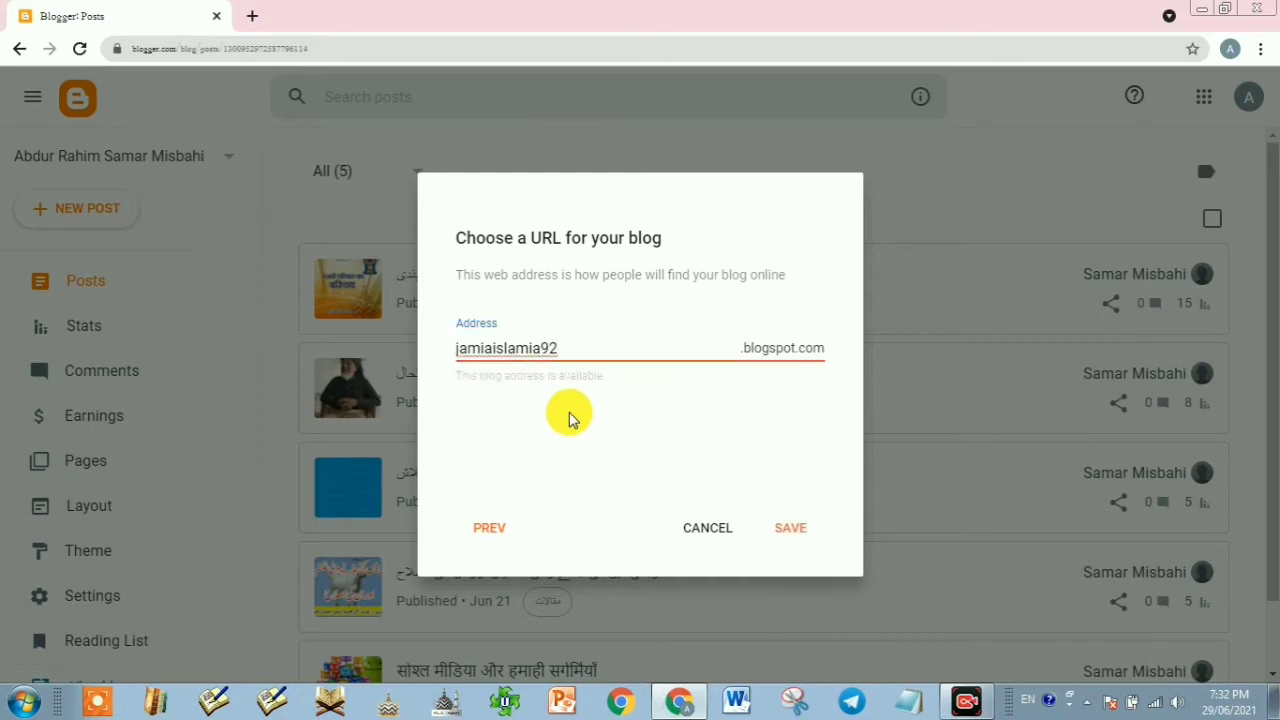
{"action": "left_click", "coordinate": [791, 530]}
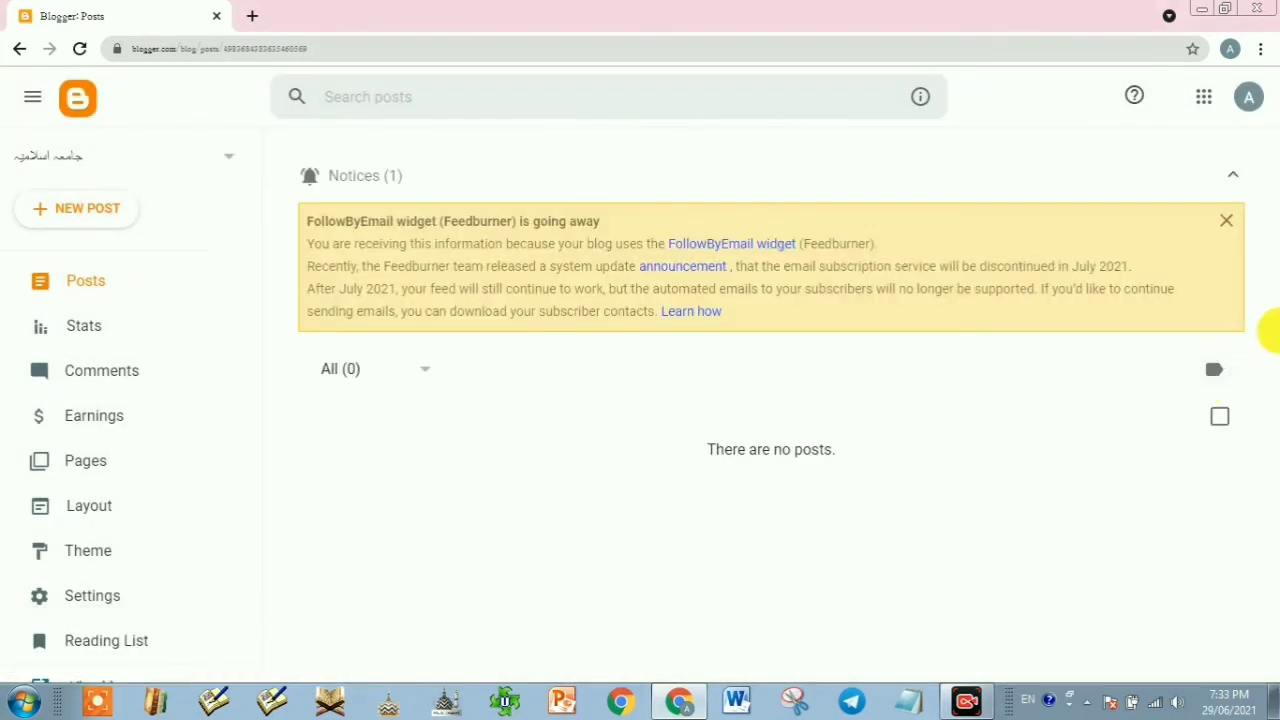
Dismiss the FollowByEmail widget notice and view the new blog's public page
{"action": "left_click", "coordinate": [1221, 230]}
{"action": "scroll", "coordinate": [90, 540], "scroll_direction": "down", "scroll_amount": 3}
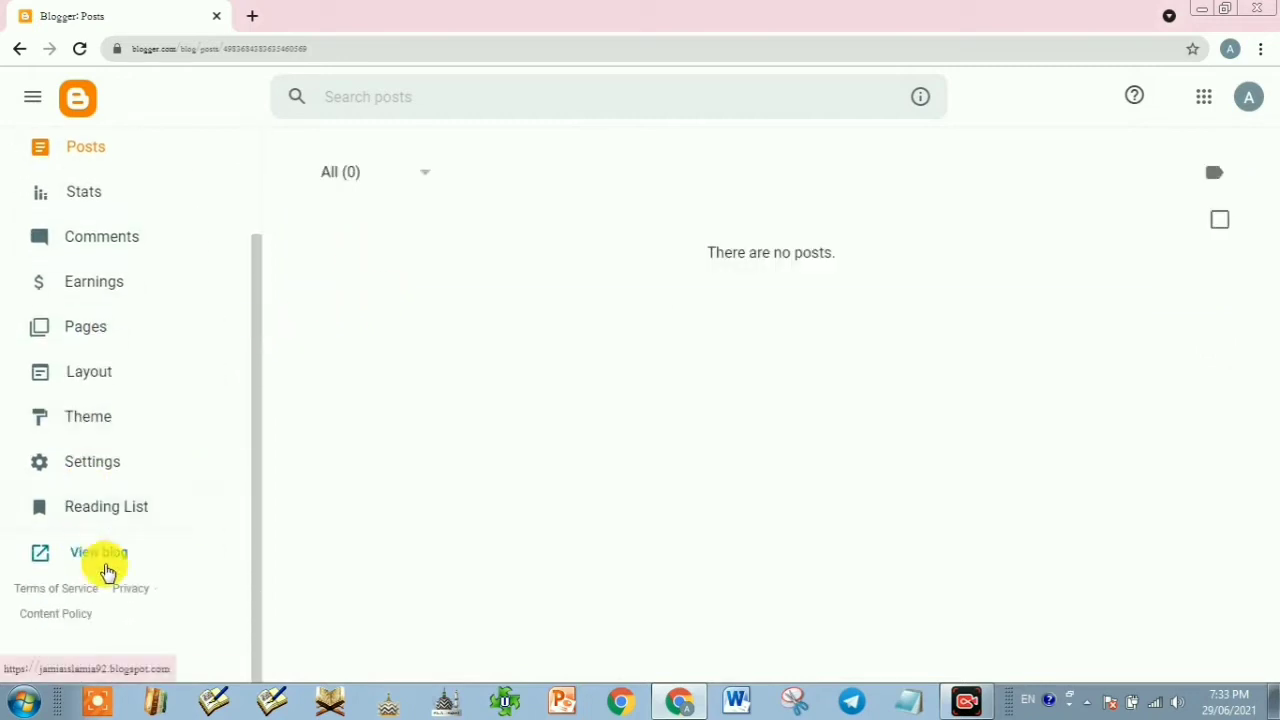
{"action": "left_click", "coordinate": [79, 556]}
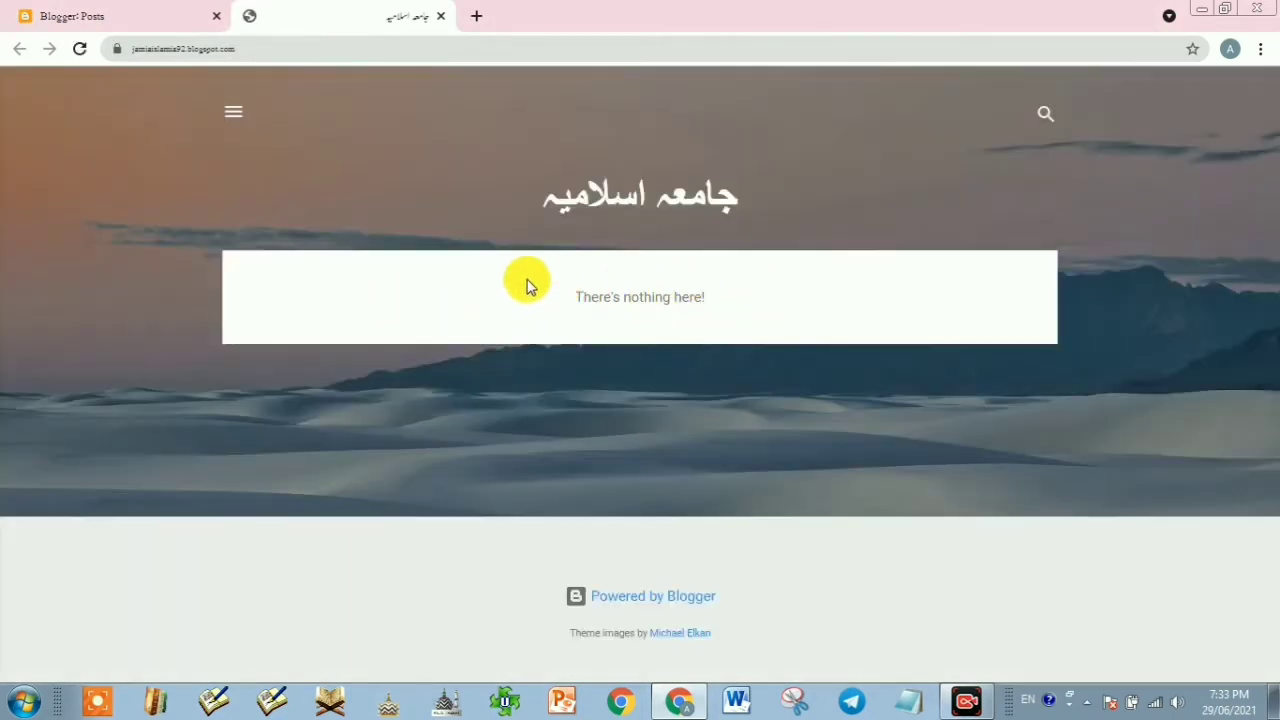
Return to the Blogger dashboard and restore the blog's theme from the Samar Theme XML file on the Desktop
{"action": "left_click", "coordinate": [110, 10]}
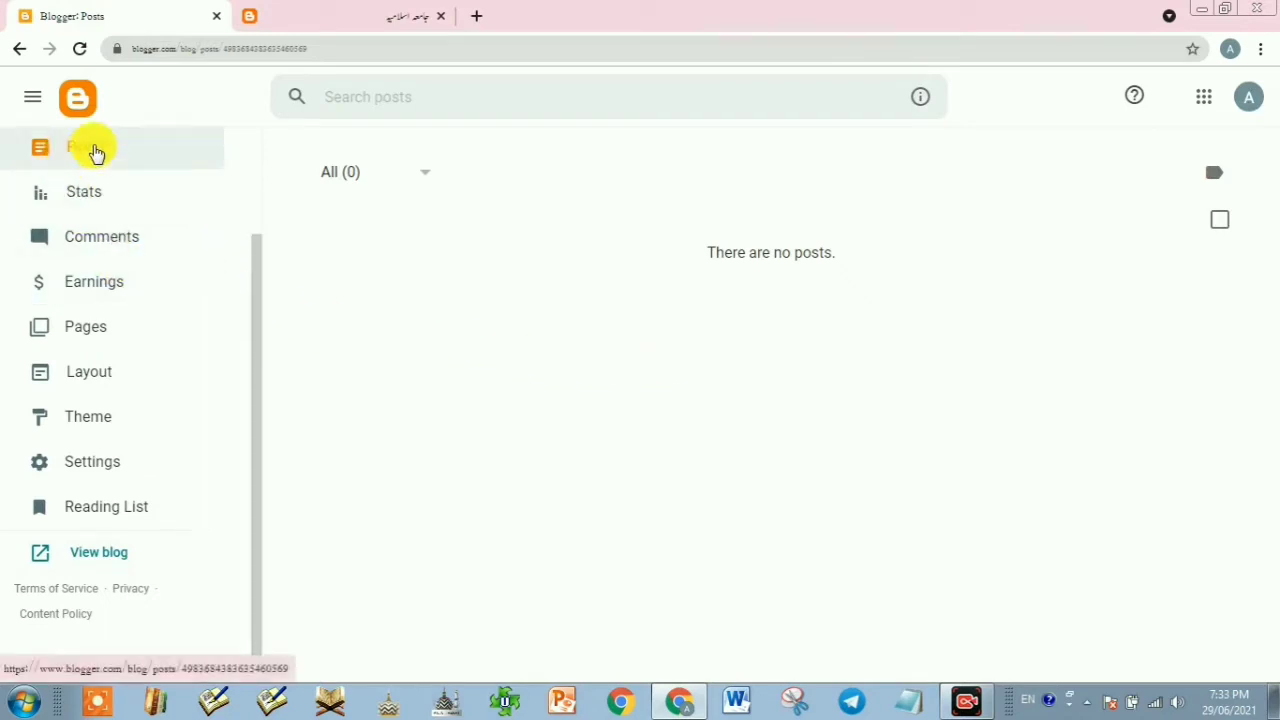
{"action": "left_click", "coordinate": [88, 422]}
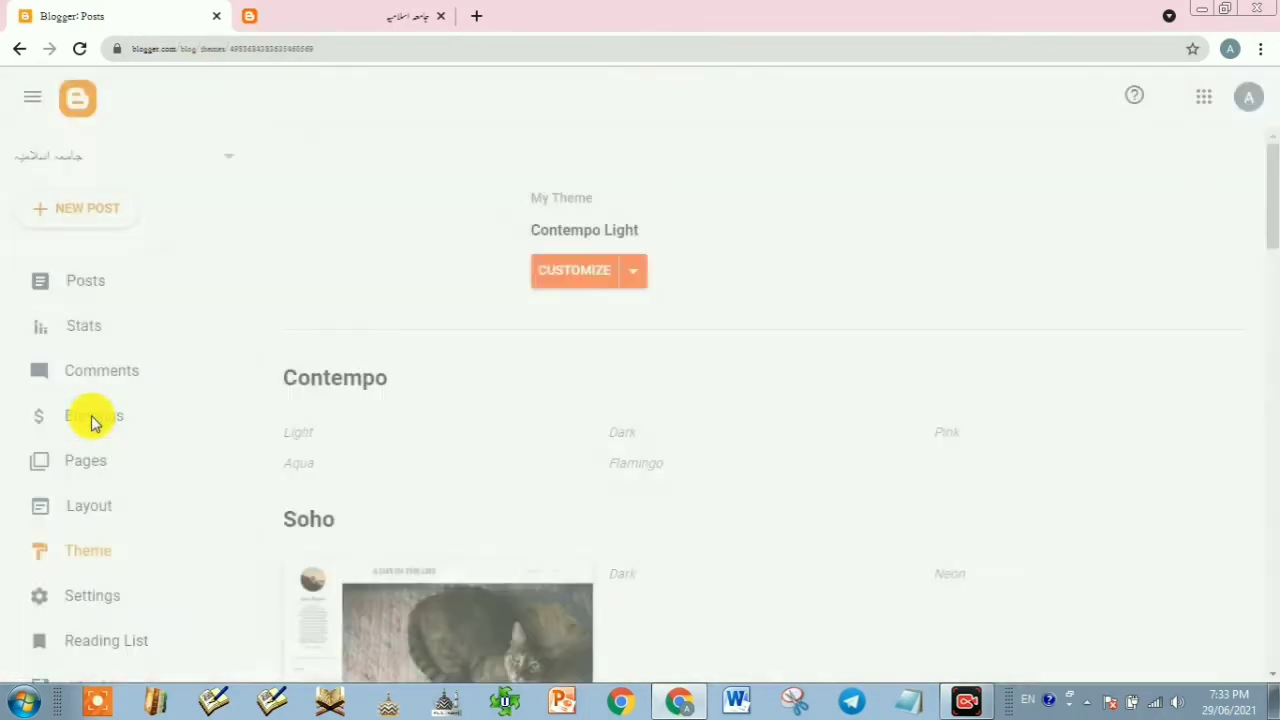
{"action": "left_click", "coordinate": [630, 279]}
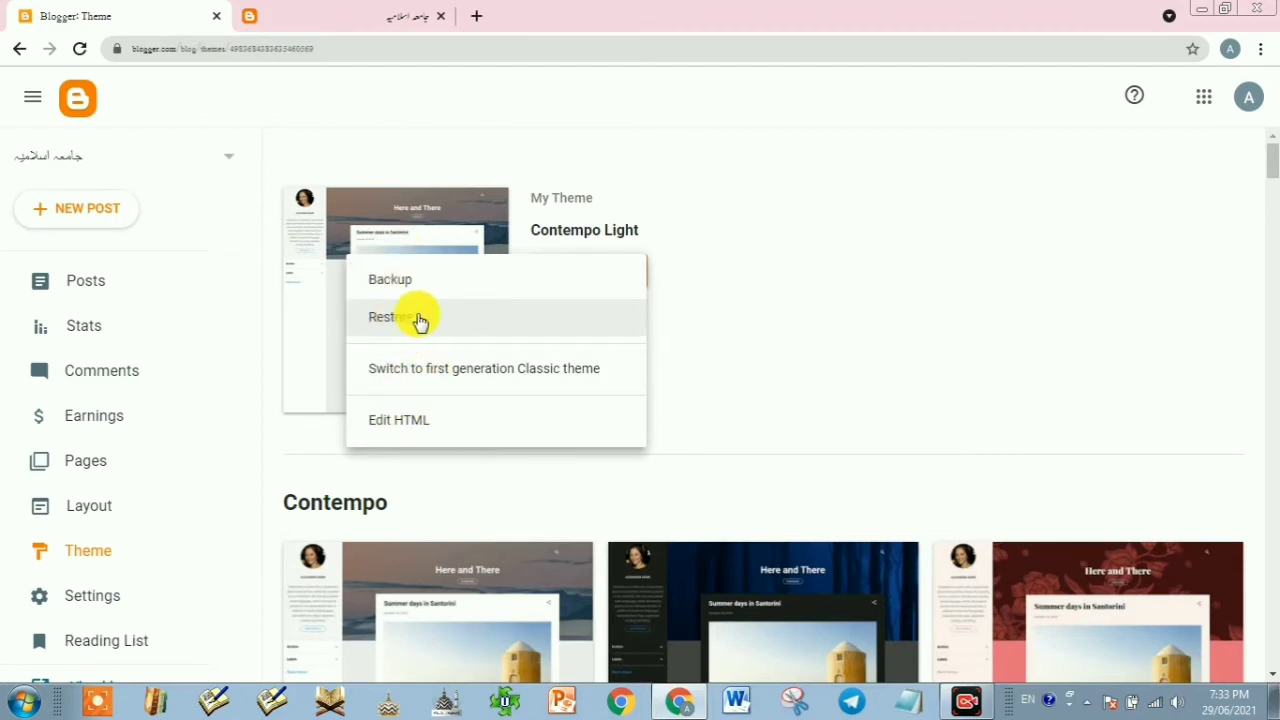
{"action": "left_click", "coordinate": [385, 325]}
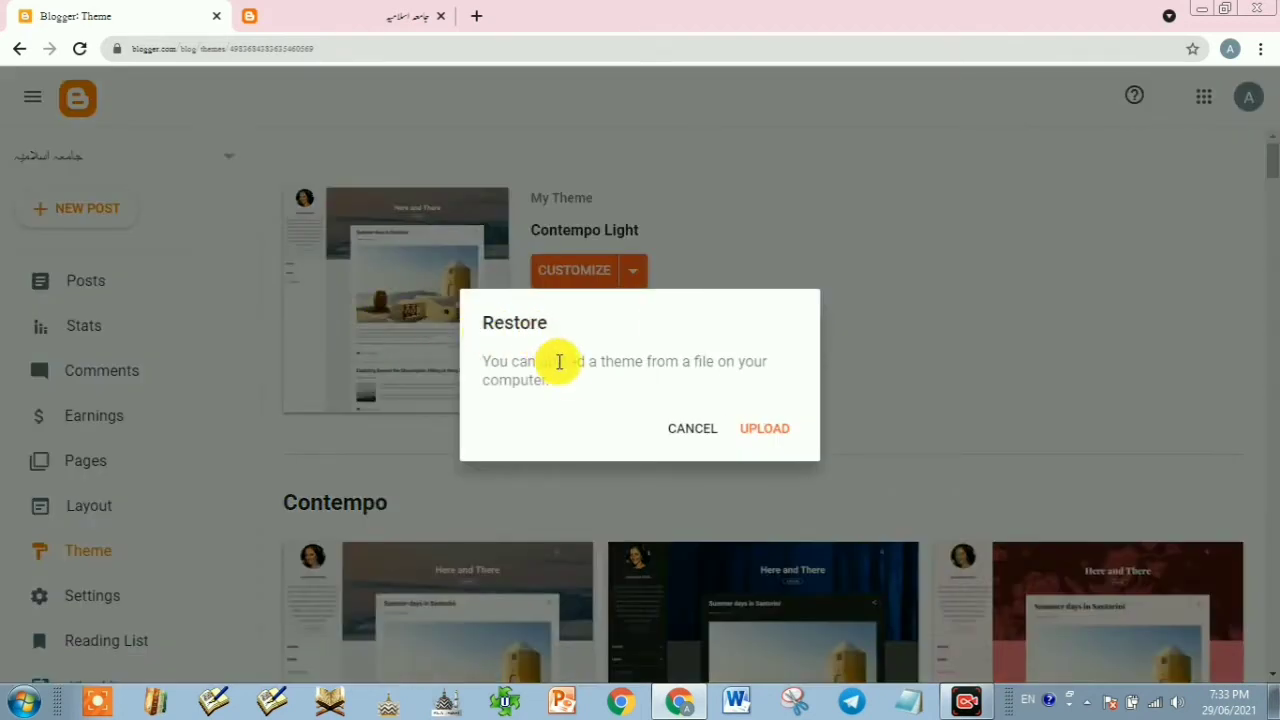
{"action": "left_click", "coordinate": [765, 430]}
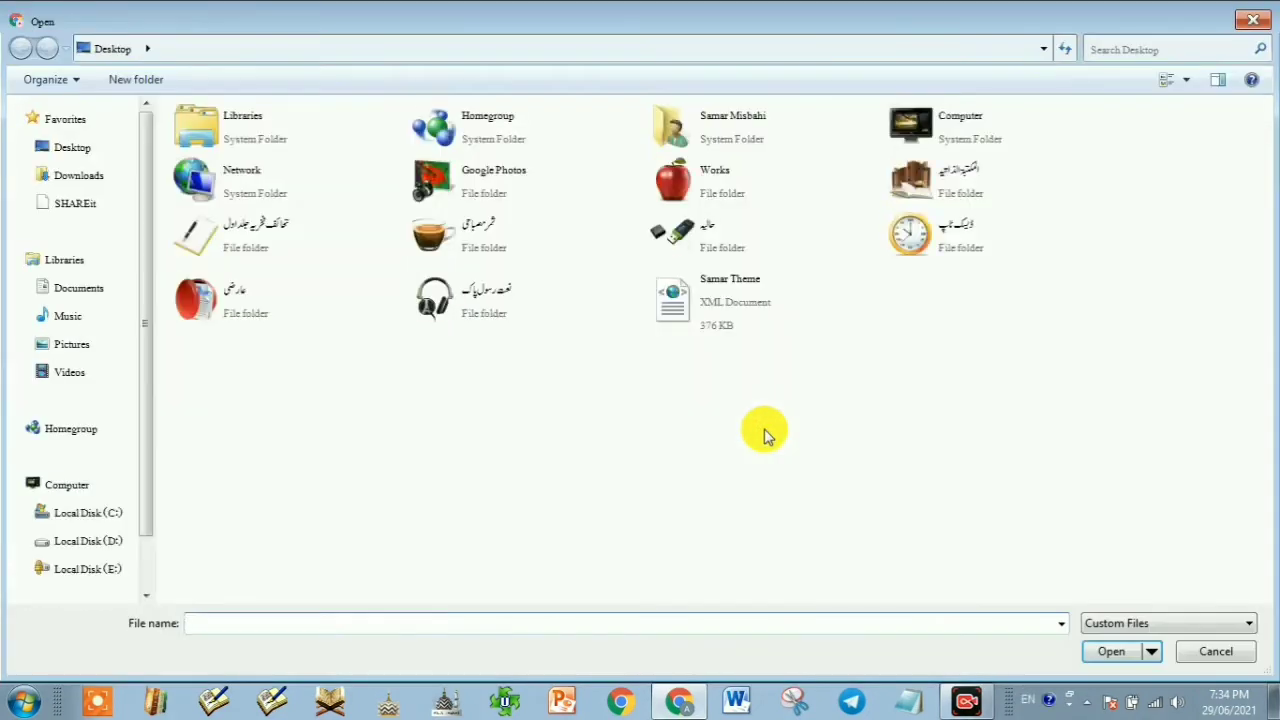
{"action": "left_click", "coordinate": [742, 306]}
{"action": "left_click", "coordinate": [1108, 652]}
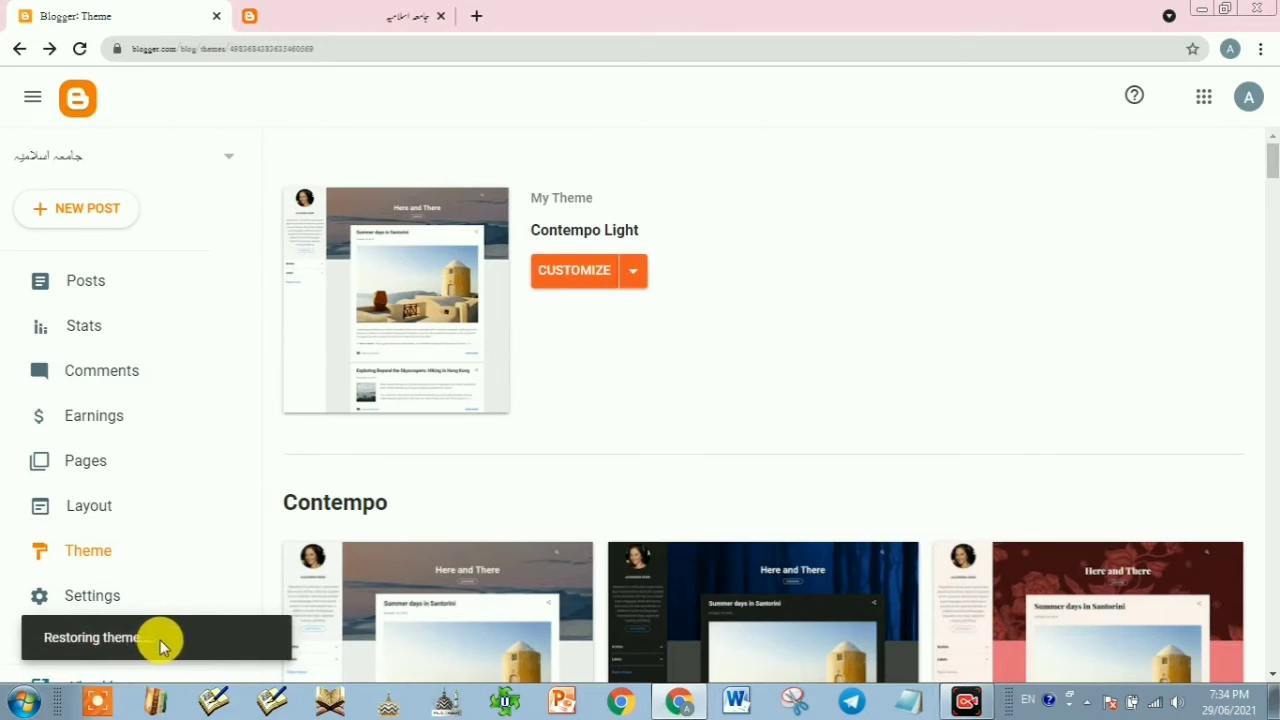
Reload the blog's public page and look through its layout with the restored theme
{"action": "left_click", "coordinate": [967, 699]}
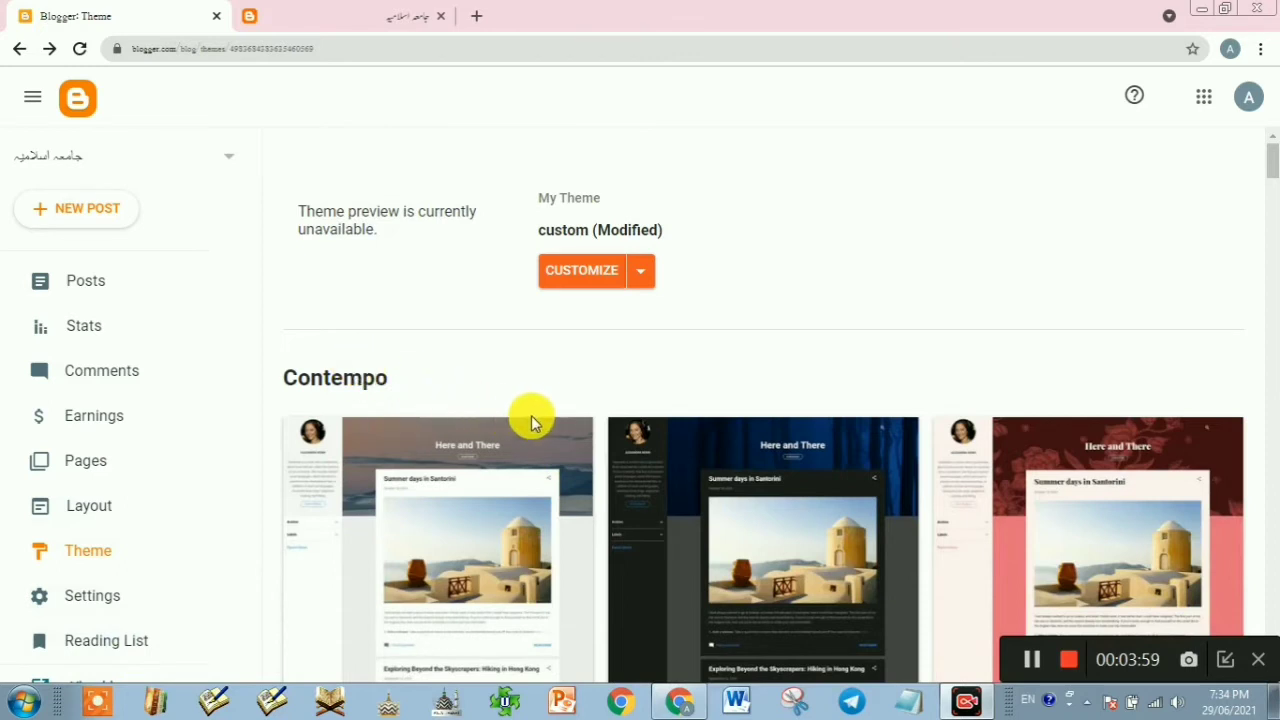
{"action": "left_click", "coordinate": [368, 12]}
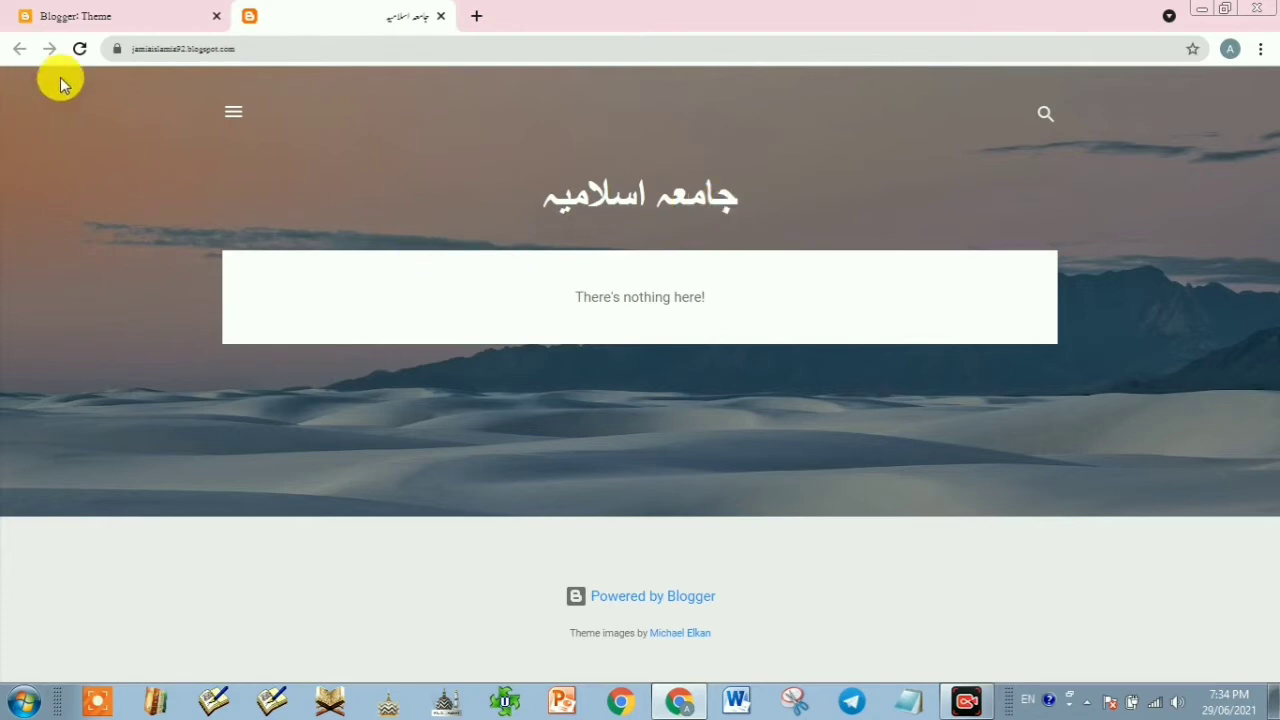
{"action": "left_click", "coordinate": [83, 50]}
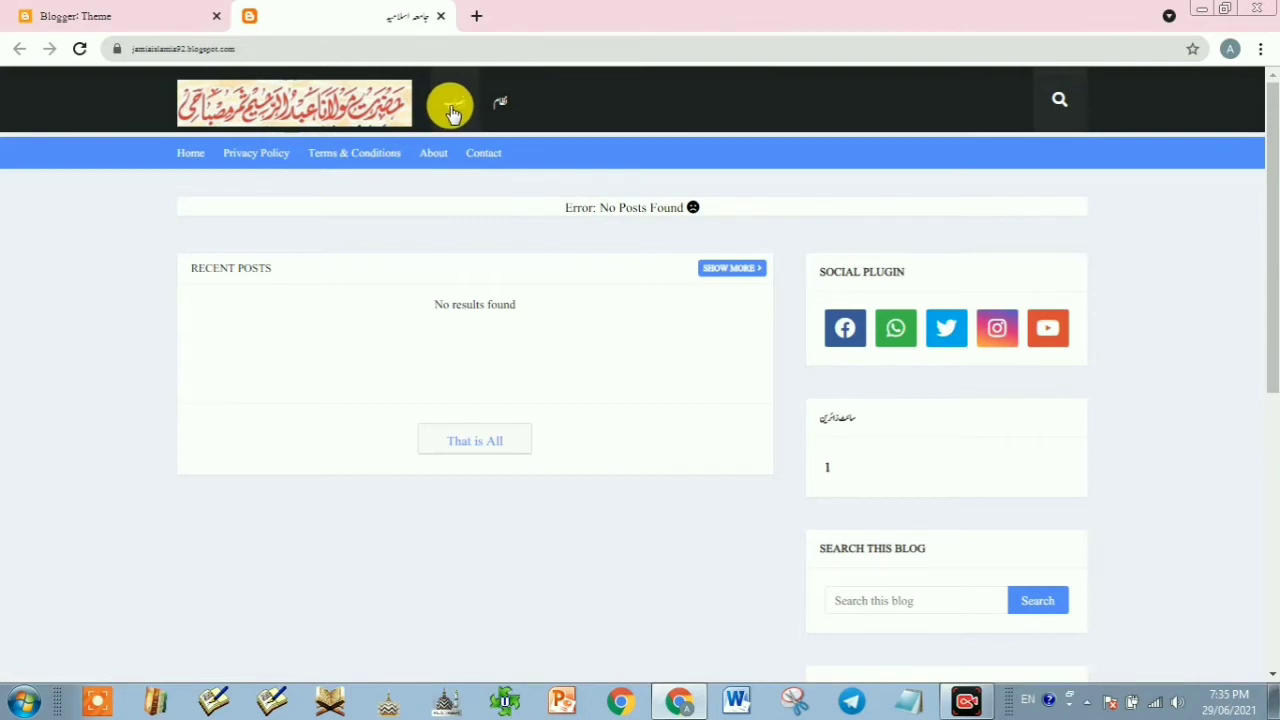
{"action": "scroll", "coordinate": [591, 514], "scroll_direction": "down", "scroll_amount": 5}
{"action": "scroll", "coordinate": [594, 514], "scroll_direction": "up", "scroll_amount": 5}
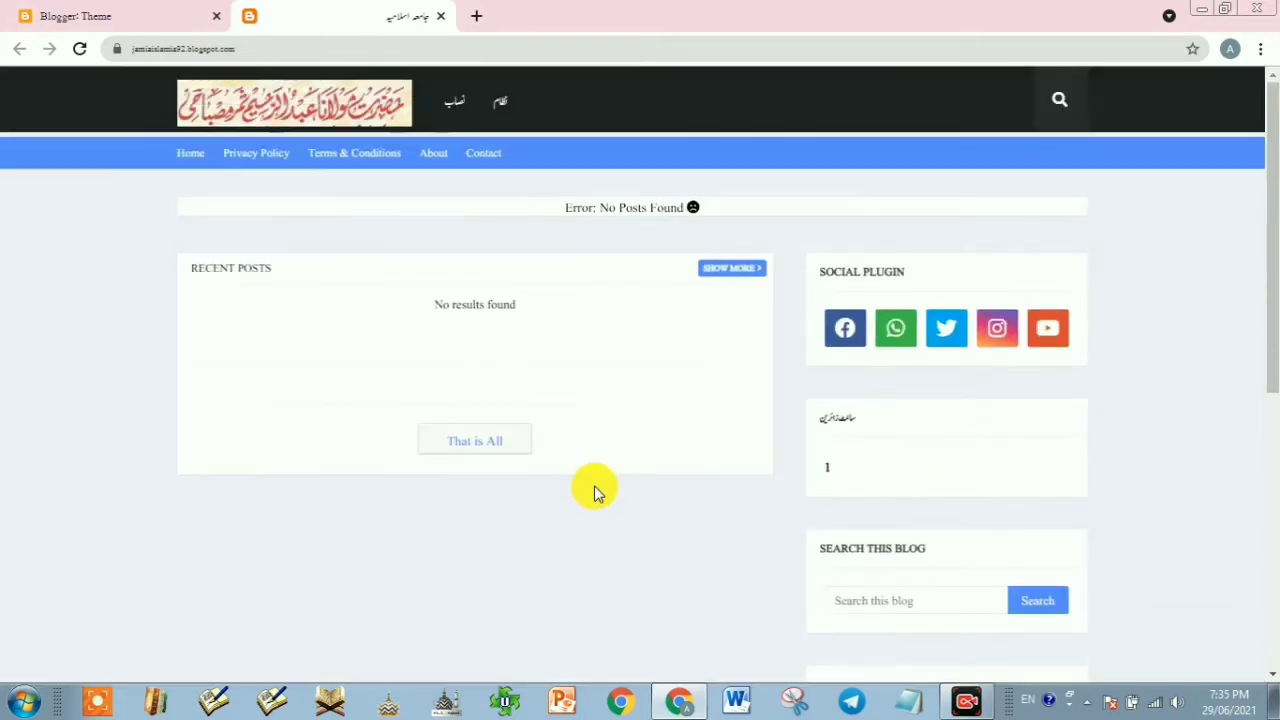
Search Google for sunnipaigham in a new tab, open the Sunni Paigham Nepal site, and dismiss the translation prompt
{"action": "left_click", "coordinate": [478, 17]}
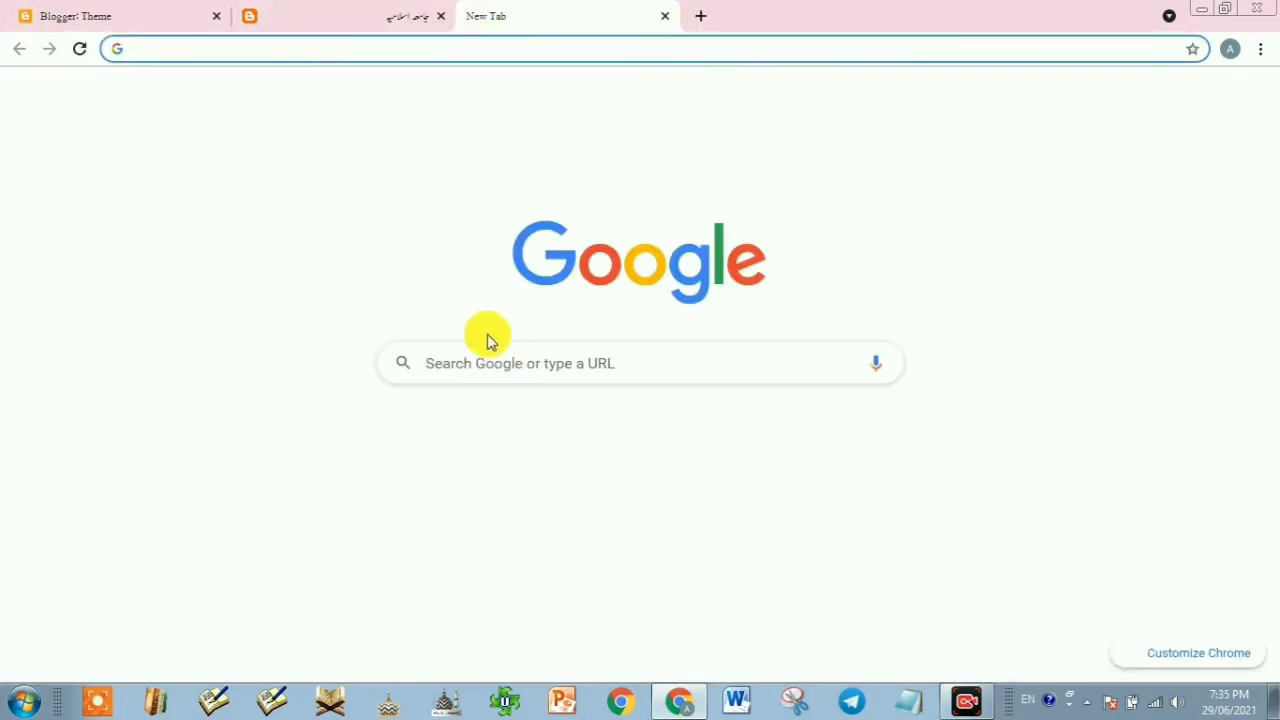
{"action": "left_click", "coordinate": [500, 366]}
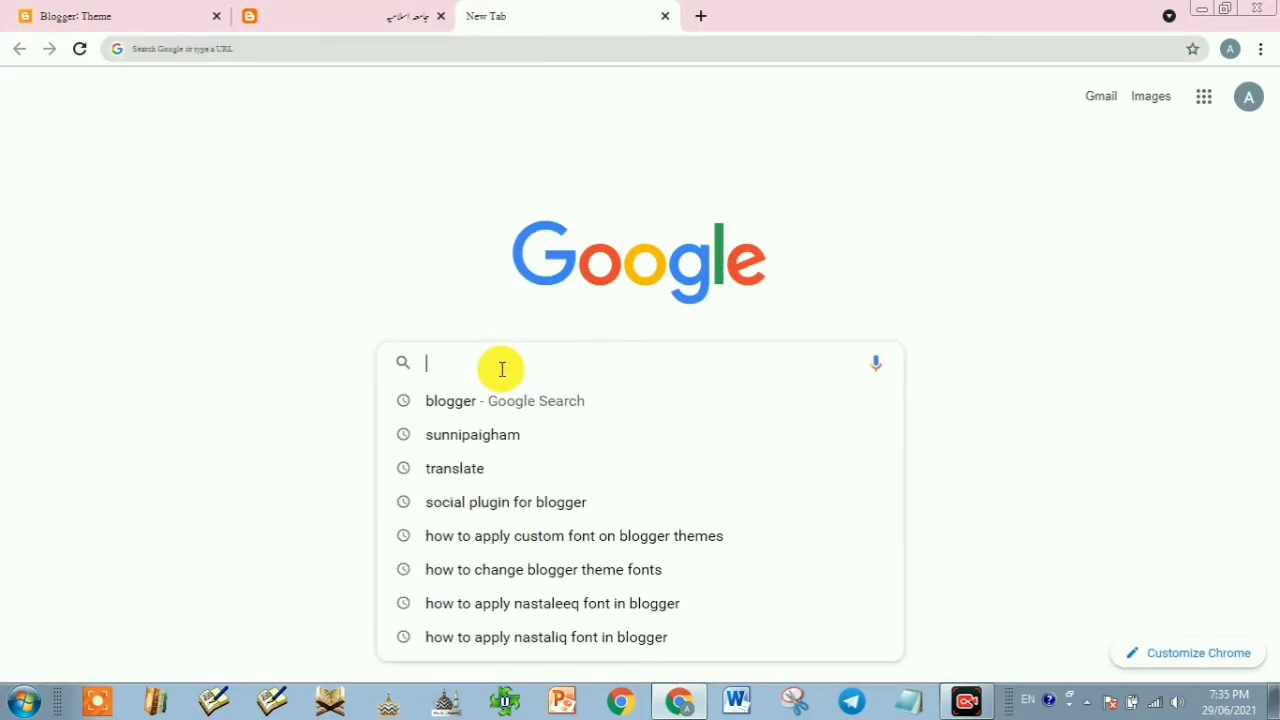
{"action": "left_click", "coordinate": [534, 438]}
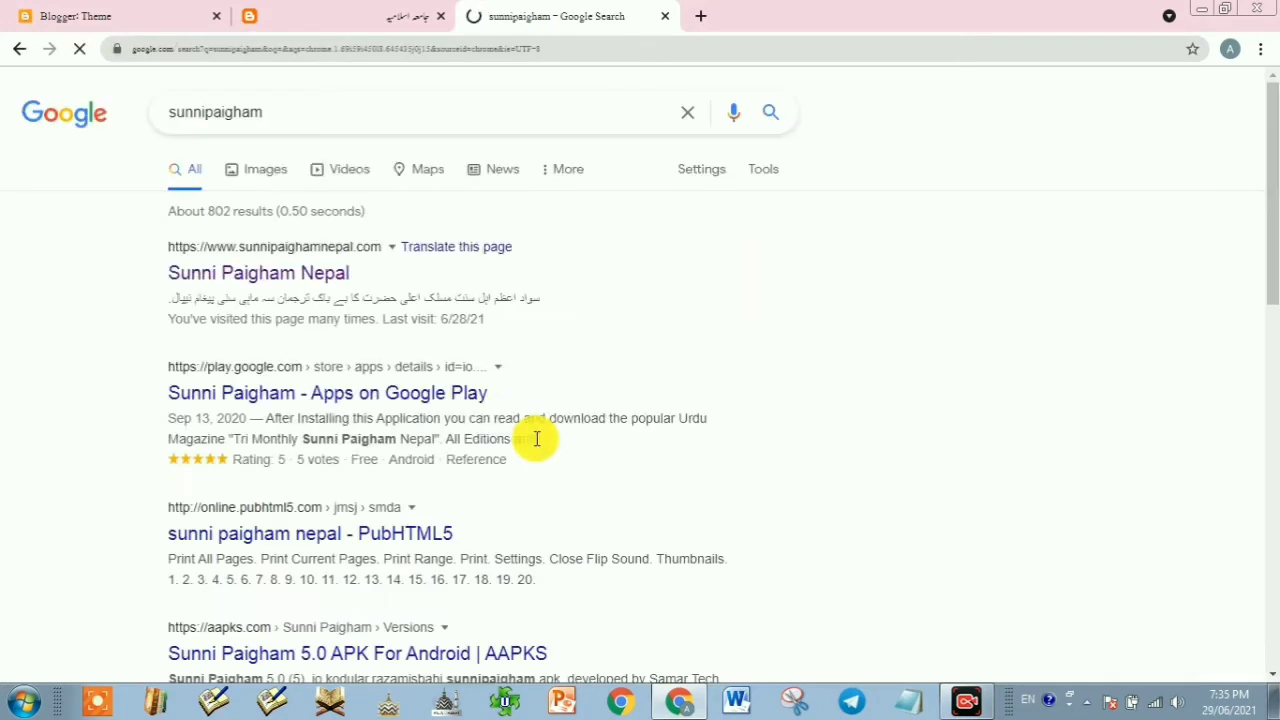
{"action": "left_click", "coordinate": [294, 272]}
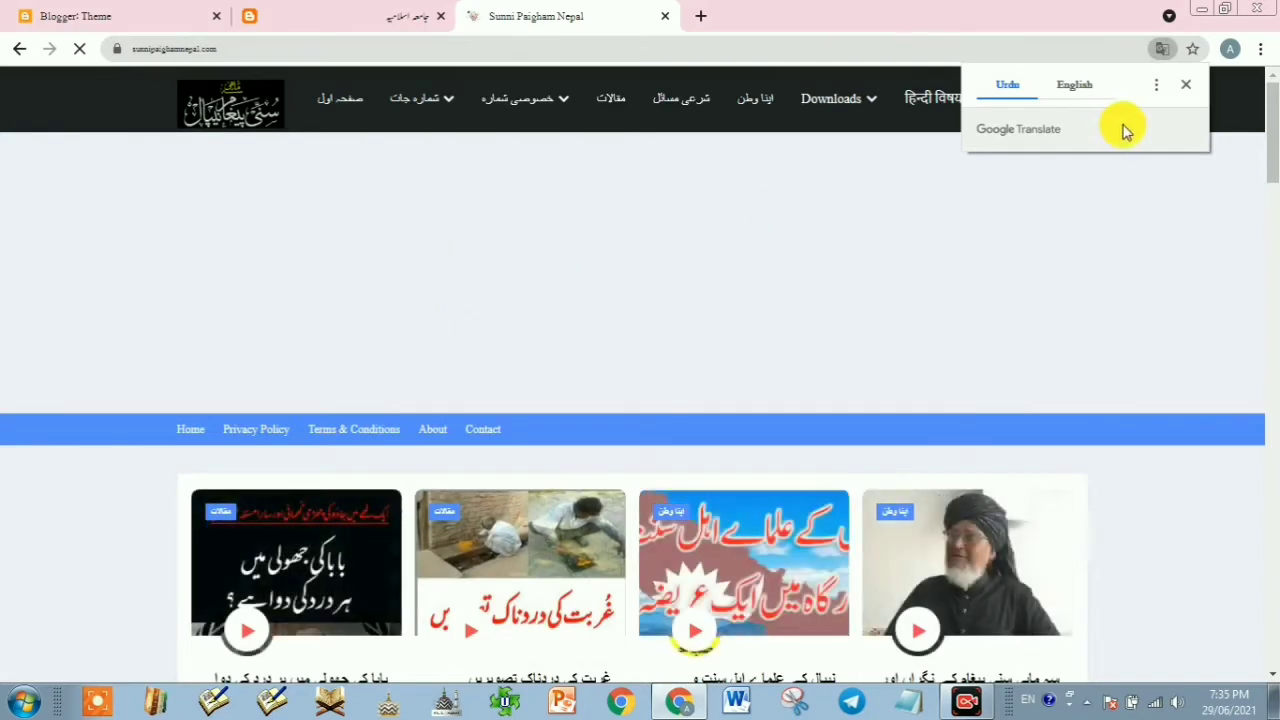
{"action": "left_click", "coordinate": [1187, 85]}
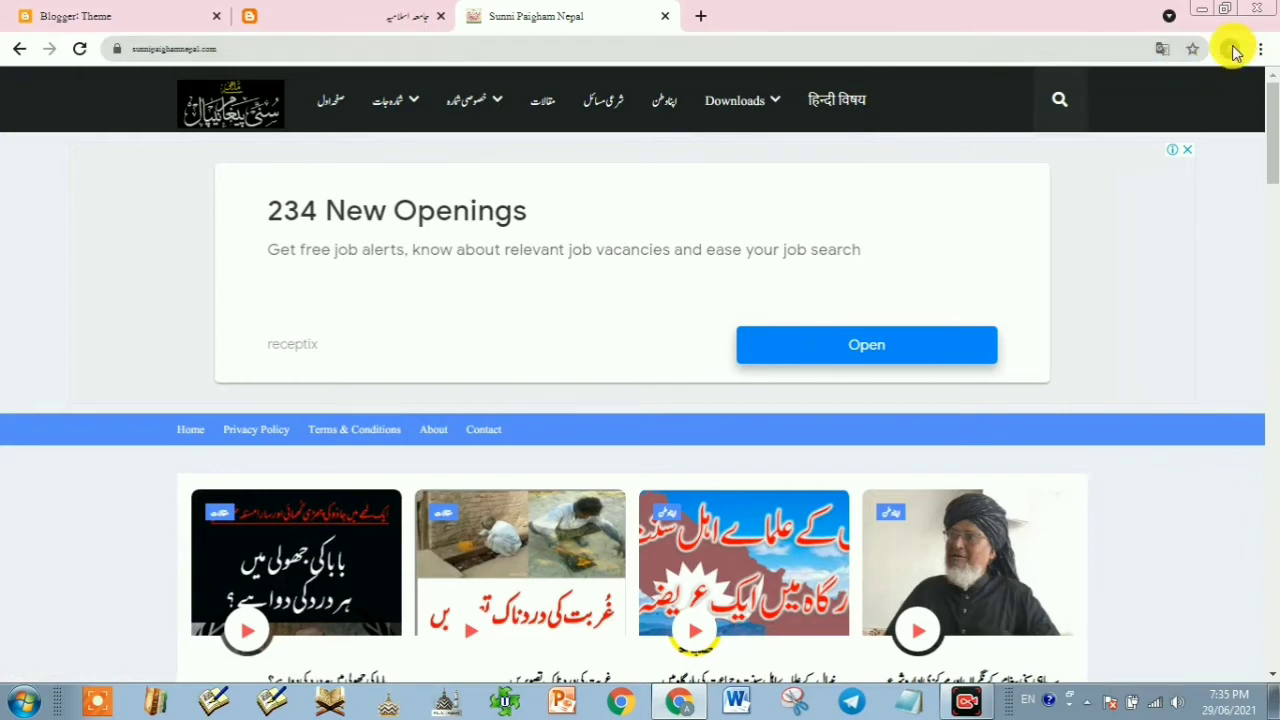
{"action": "left_click", "coordinate": [966, 700]}
{"action": "left_click", "coordinate": [1030, 660]}
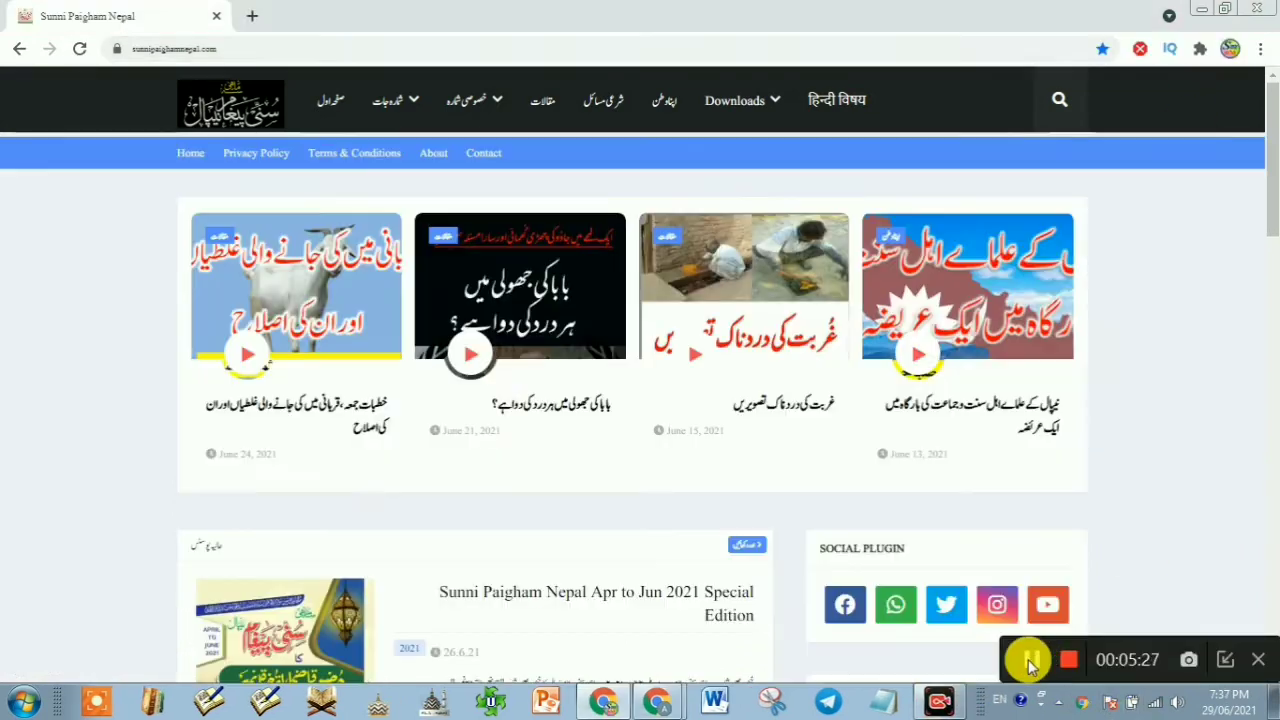
{"action": "left_click", "coordinate": [1225, 659]}
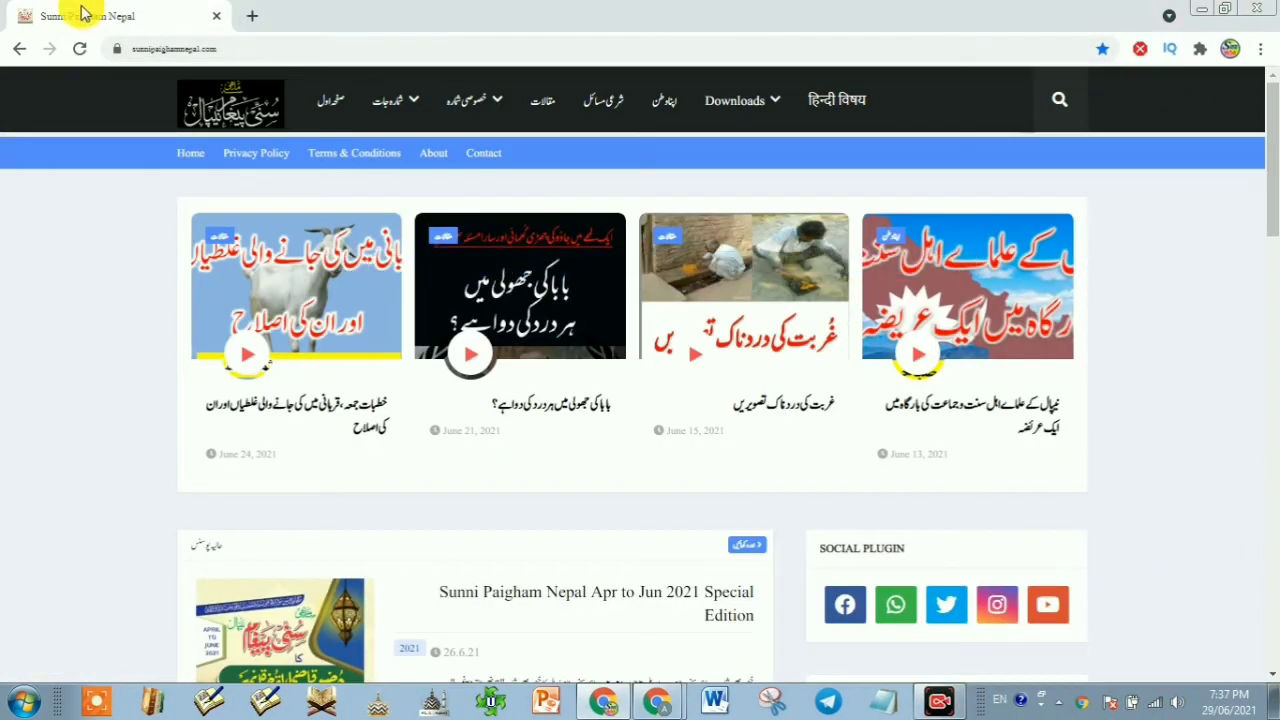